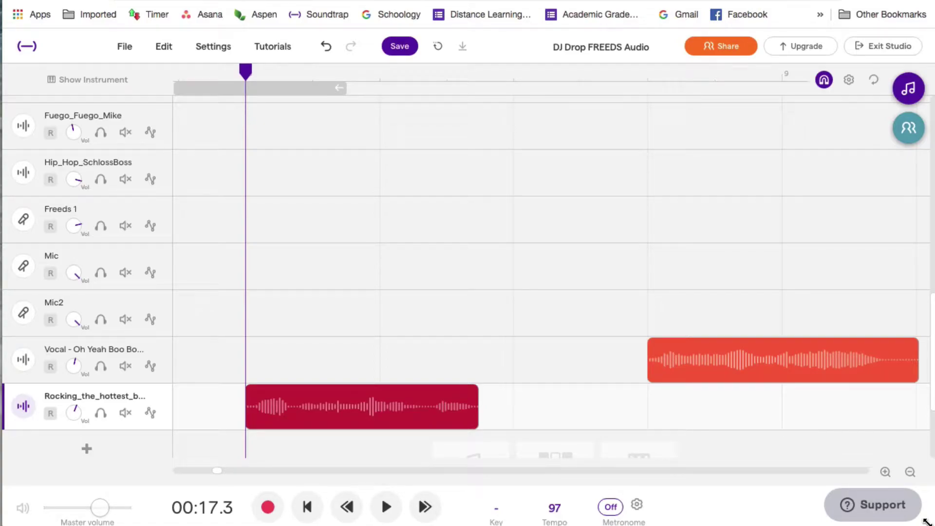
Solo the Rocking track with the red clip, preview it, and return the playhead to bar 8
{"action": "left_click", "coordinate": [100, 413]}
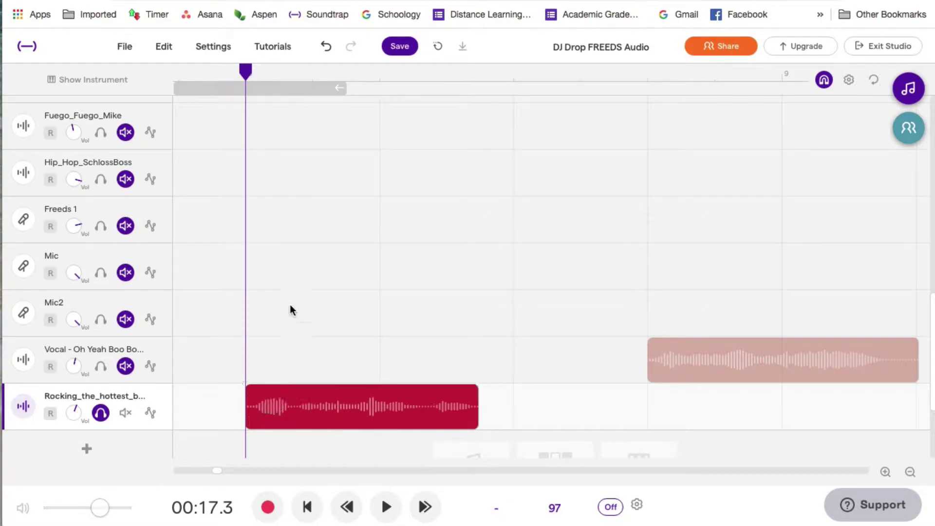
{"action": "key", "text": "space"}
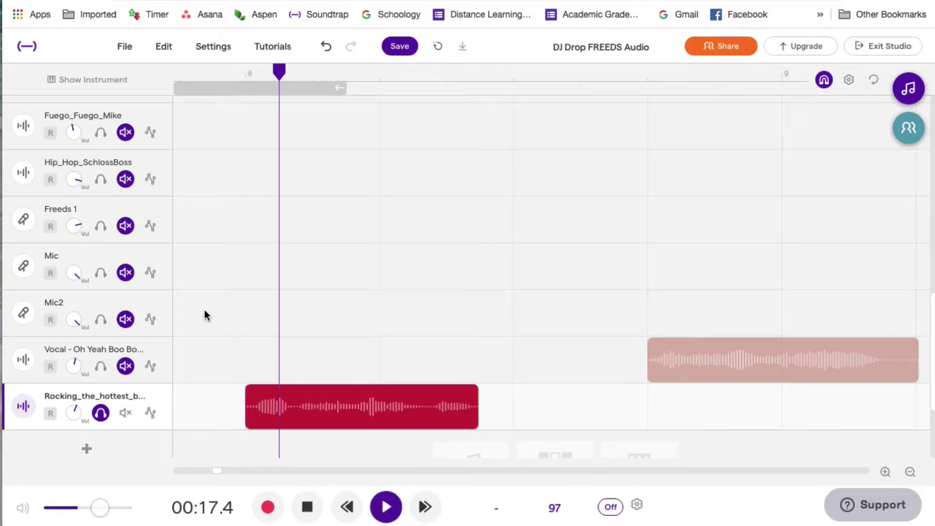
{"action": "key", "text": "space"}
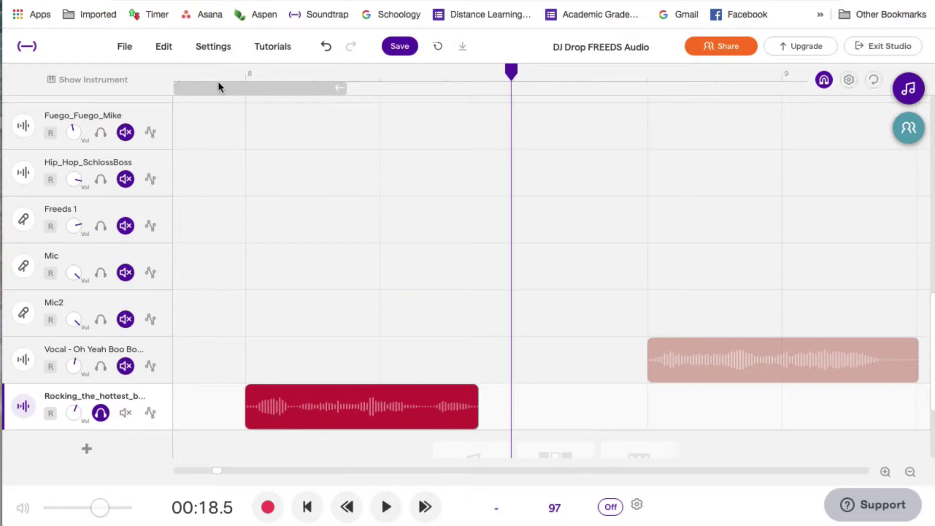
{"action": "left_click", "coordinate": [218, 82]}
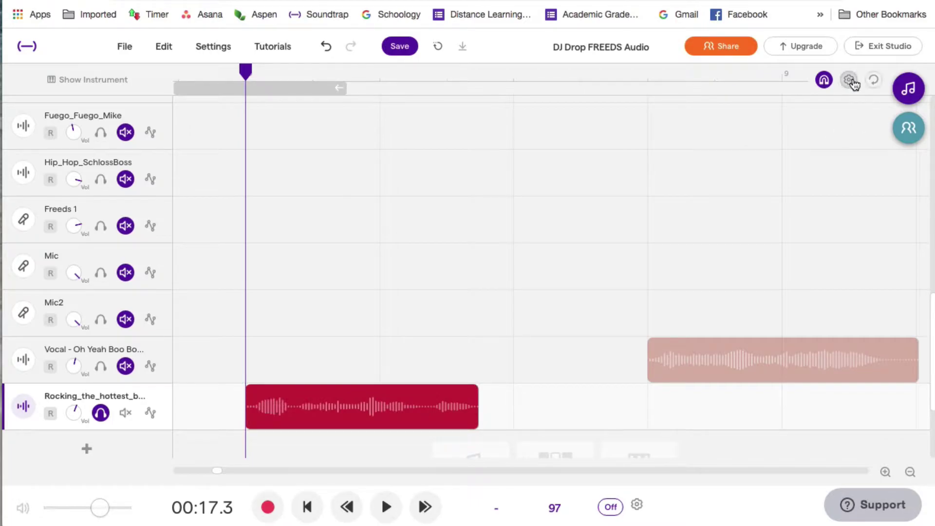
Zoom out and set the timeline grid to 1/16-note divisions in the grid settings
{"action": "left_click", "coordinate": [908, 473]}
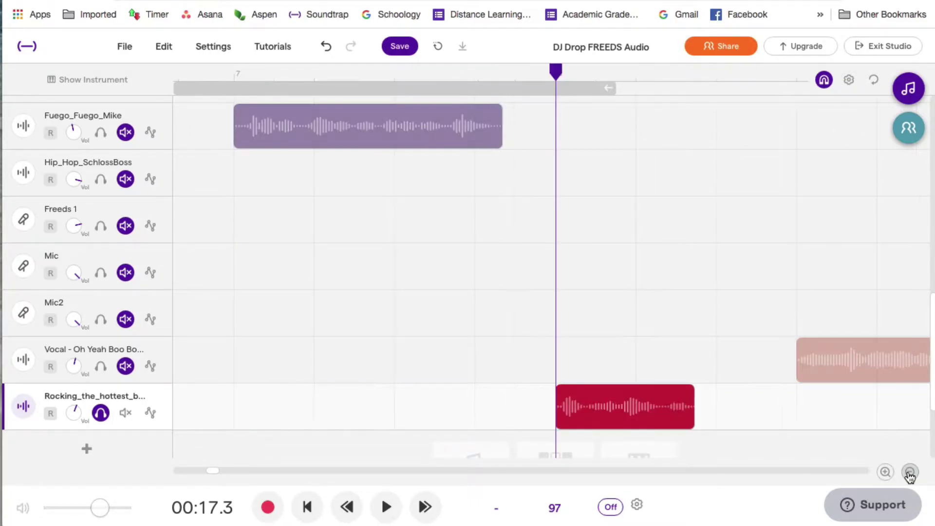
{"action": "scroll", "coordinate": [806, 175], "scroll_direction": "up", "scroll_amount": 3}
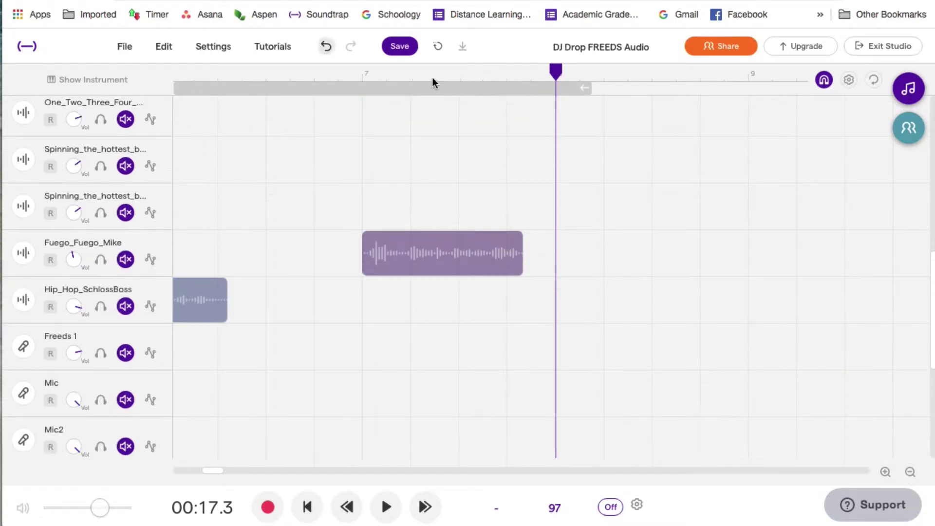
{"action": "left_click", "coordinate": [363, 77]}
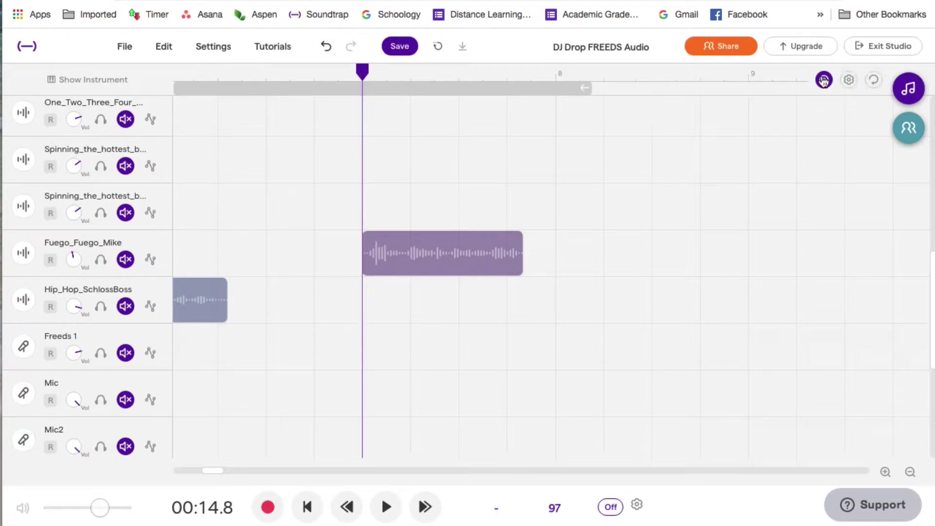
{"action": "left_click", "coordinate": [849, 81]}
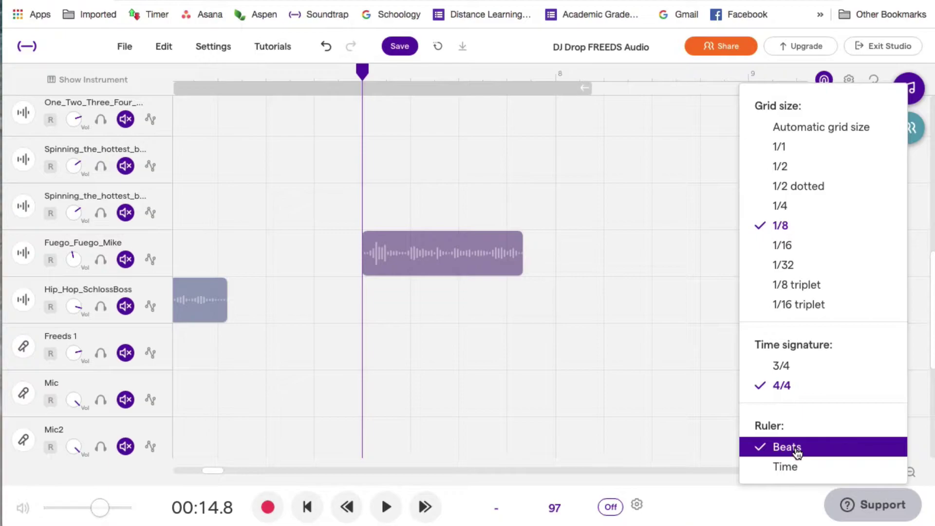
{"action": "left_click", "coordinate": [789, 251]}
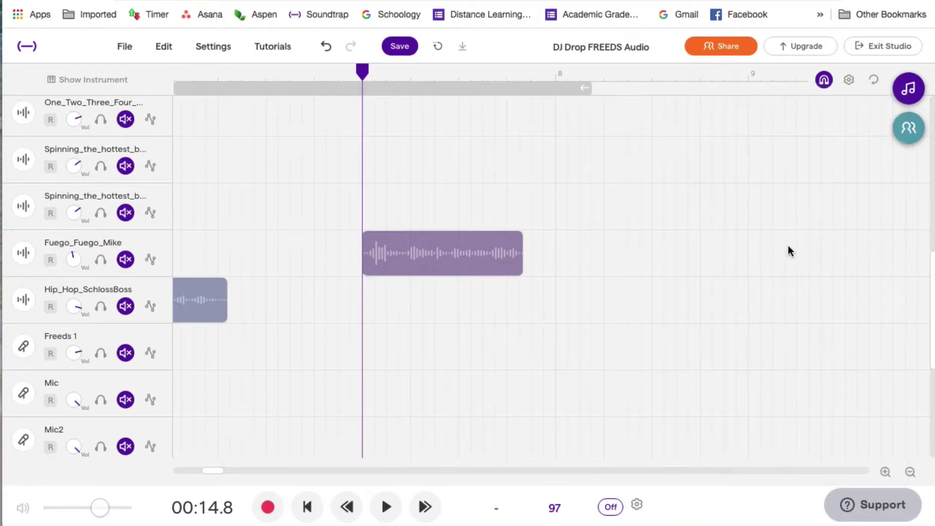
{"action": "left_click", "coordinate": [823, 81]}
{"action": "scroll", "coordinate": [735, 229], "scroll_direction": "down", "scroll_amount": 3}
{"action": "scroll", "coordinate": [733, 234], "scroll_direction": "down", "scroll_amount": 1}
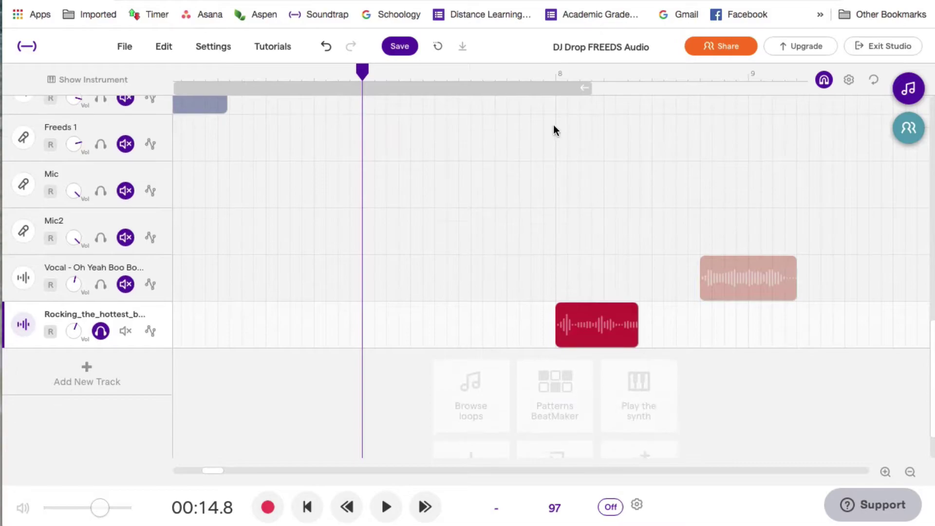
With snapping off, trim the red clip's start and slide it back to begin at bar 8
{"action": "left_click", "coordinate": [555, 75]}
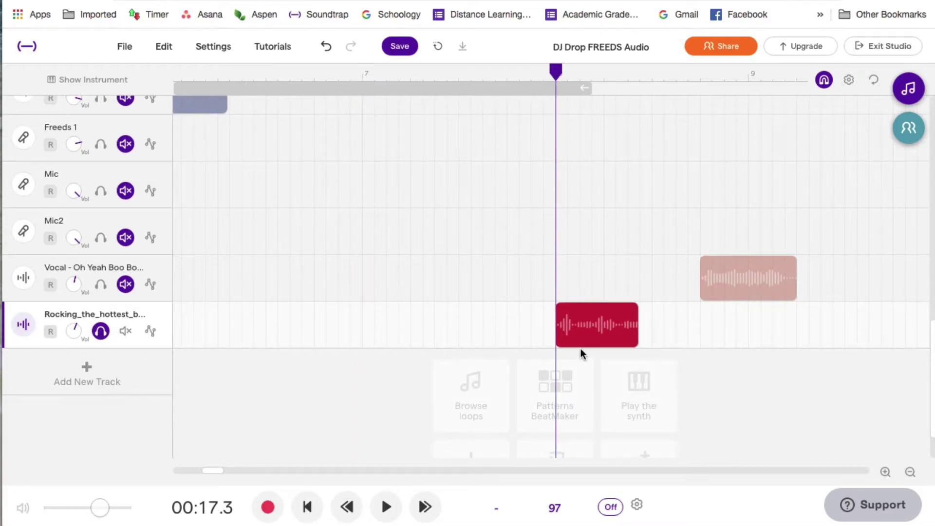
{"action": "left_click", "coordinate": [886, 472]}
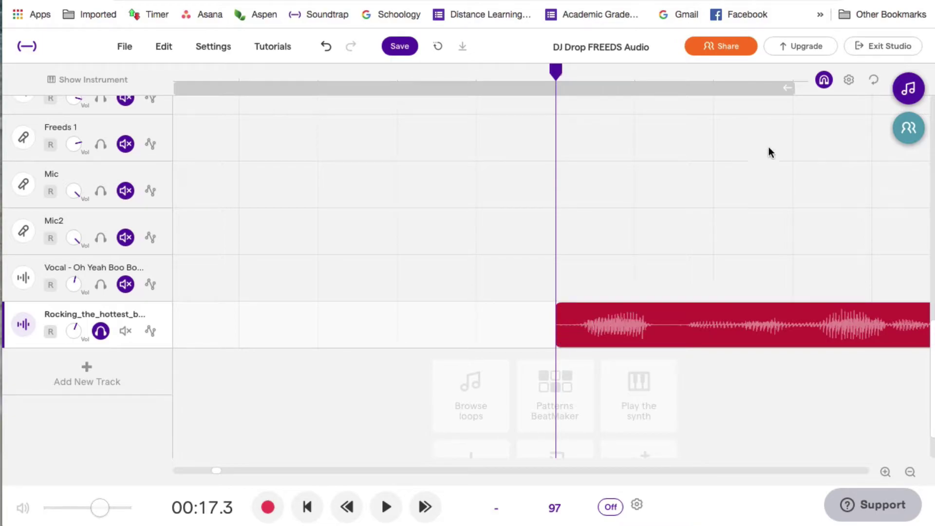
{"action": "left_click", "coordinate": [823, 79]}
{"action": "mouse_move", "coordinate": [562, 336]}
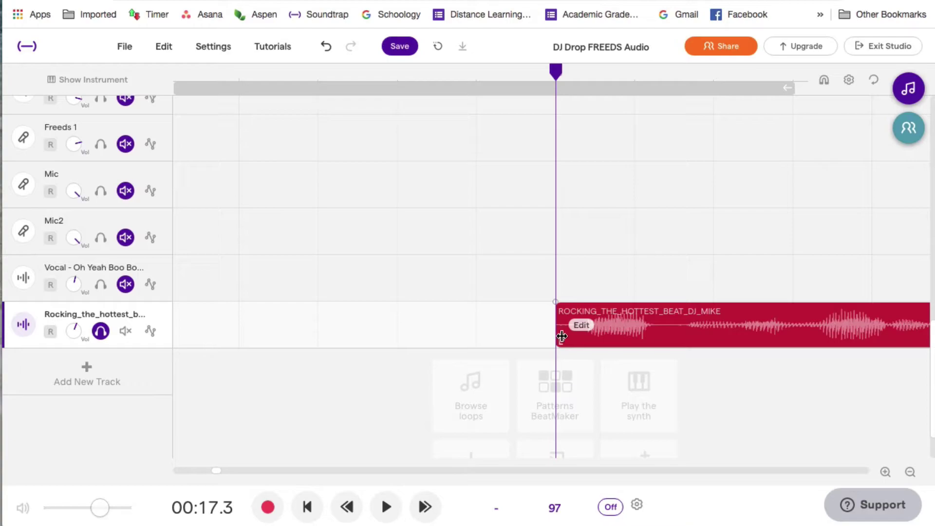
{"action": "left_click_drag", "start_coordinate": [561, 337], "coordinate": [574, 336]}
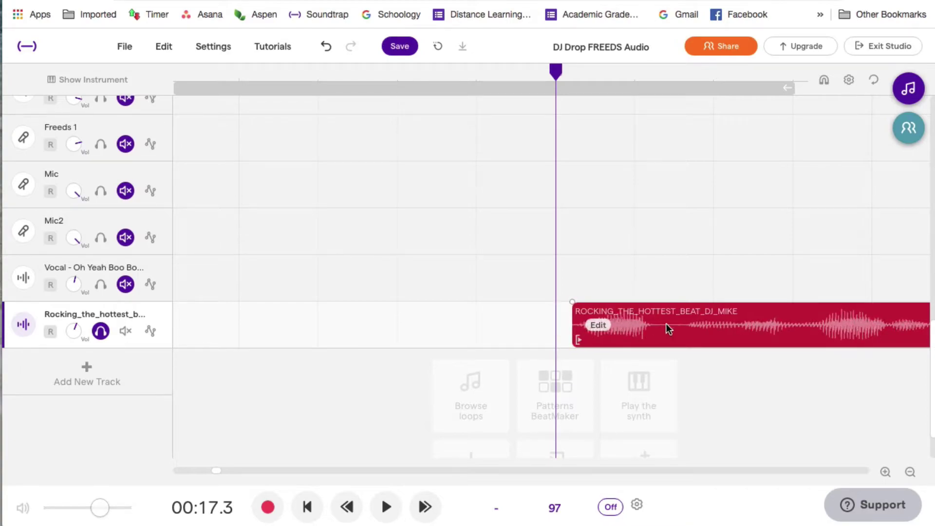
{"action": "left_click_drag", "start_coordinate": [700, 325], "coordinate": [688, 327]}
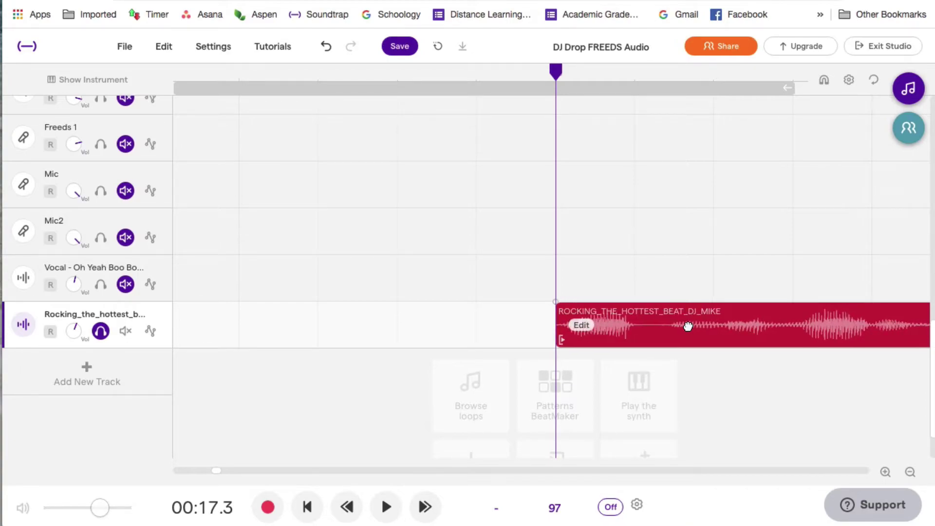
{"action": "scroll", "coordinate": [650, 285], "scroll_direction": "right", "scroll_amount": 1}
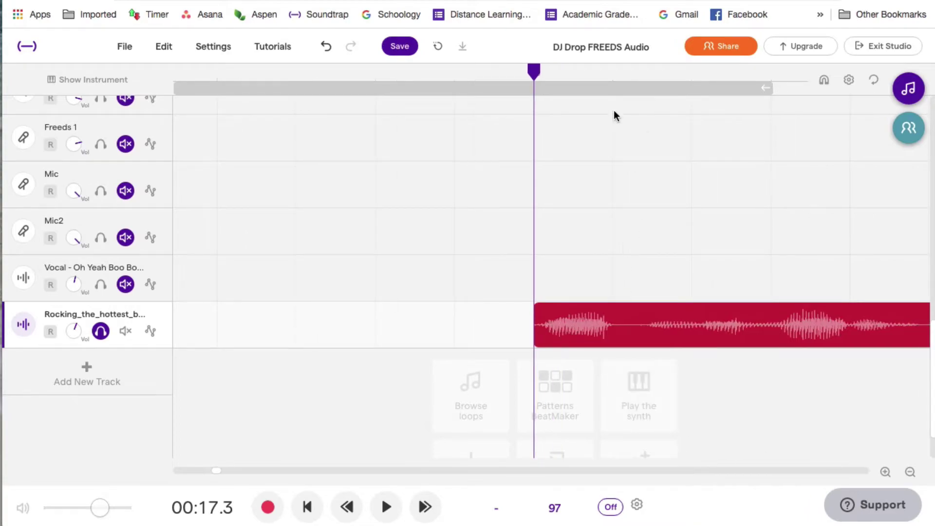
Re-enable grid snapping and place the playhead one grid step after the clip's start
{"action": "left_click", "coordinate": [612, 74]}
{"action": "left_click_drag", "start_coordinate": [612, 73], "coordinate": [613, 85]}
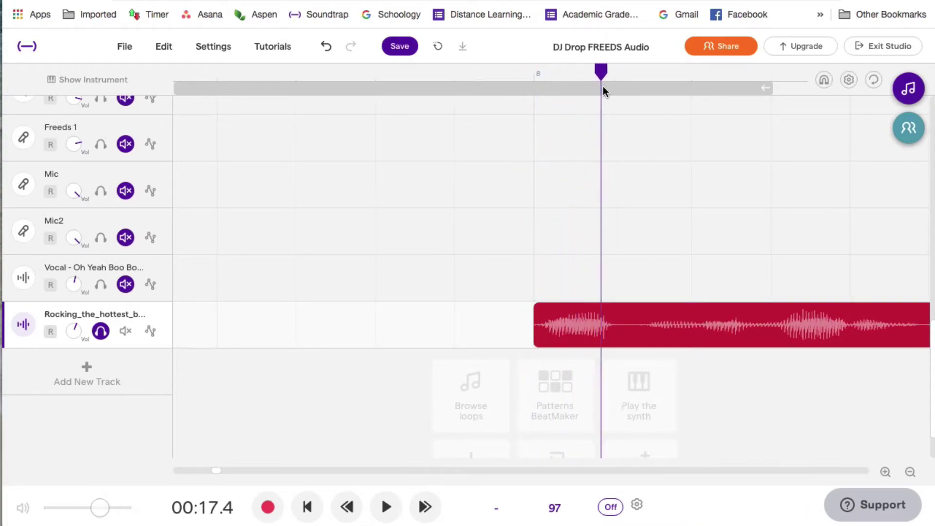
{"action": "left_click", "coordinate": [824, 81]}
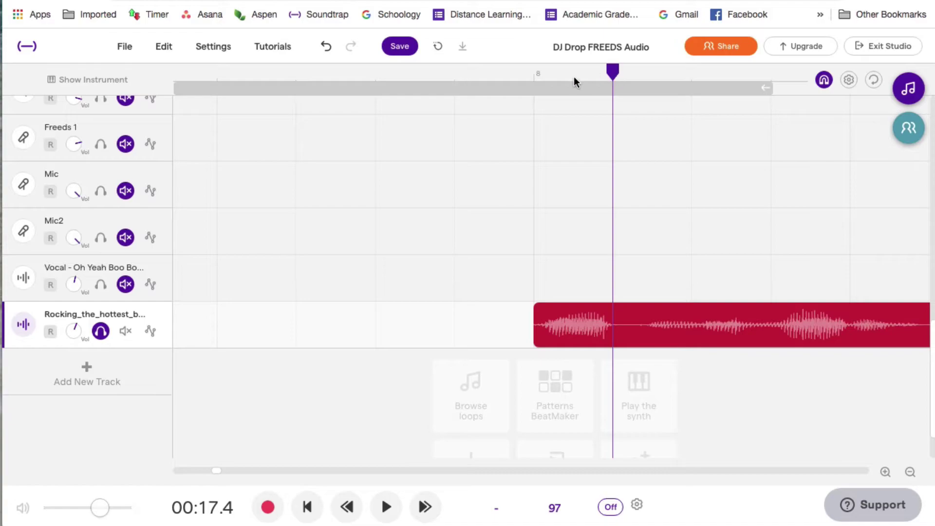
{"action": "left_click", "coordinate": [543, 81]}
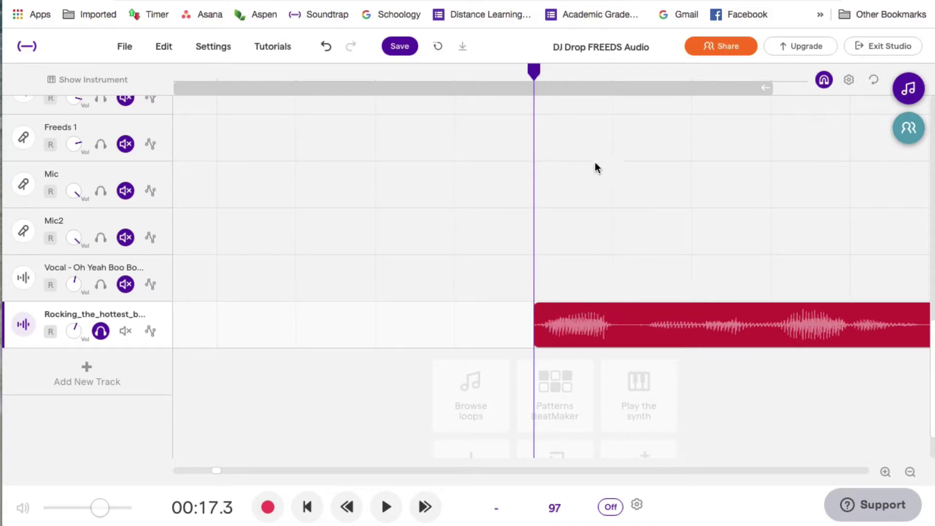
{"action": "left_click_drag", "start_coordinate": [539, 68], "coordinate": [612, 73]}
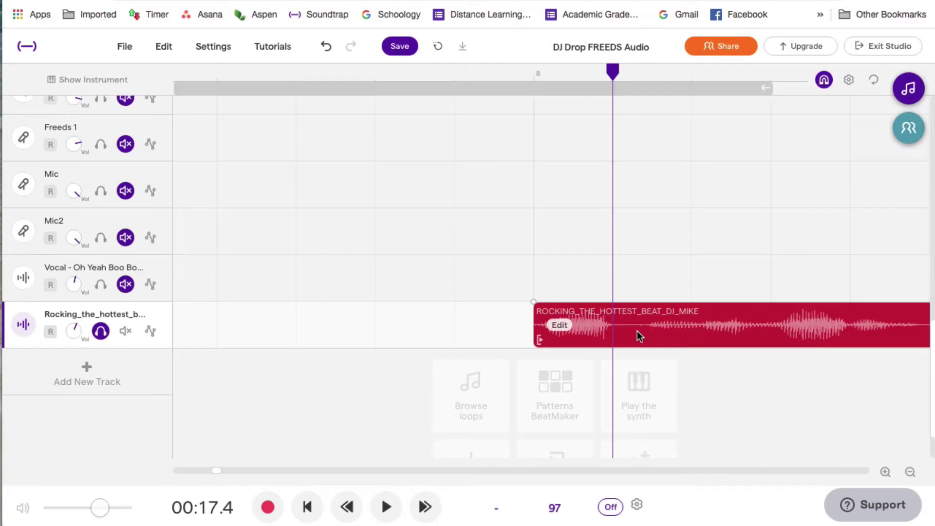
Split the clip at the playhead, delete the right-hand part, and play the short remainder
{"action": "left_click", "coordinate": [164, 46]}
{"action": "left_click", "coordinate": [199, 149]}
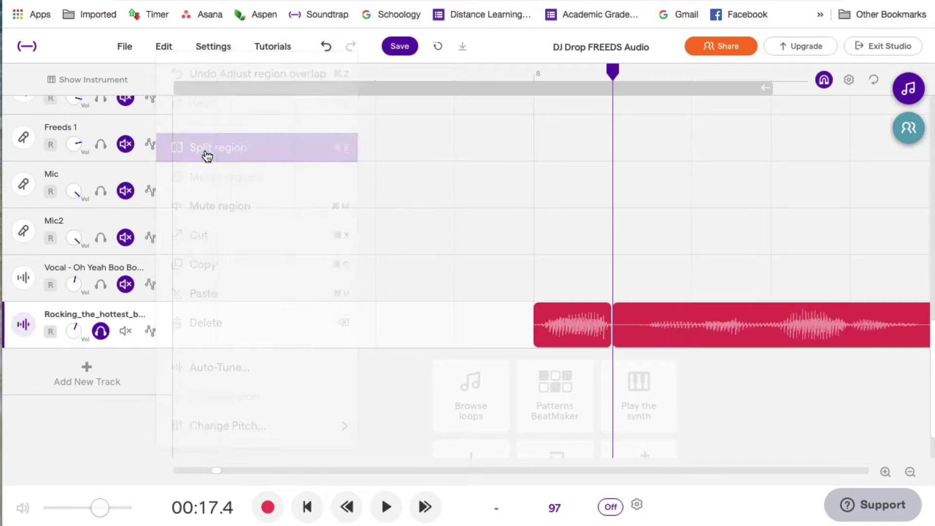
{"action": "key", "text": "Delete"}
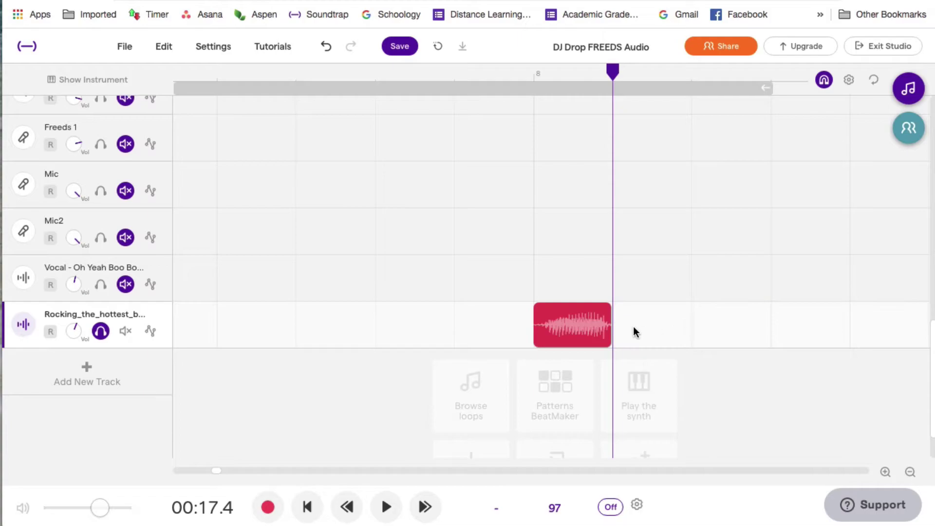
{"action": "left_click", "coordinate": [410, 82]}
{"action": "key", "text": "space"}
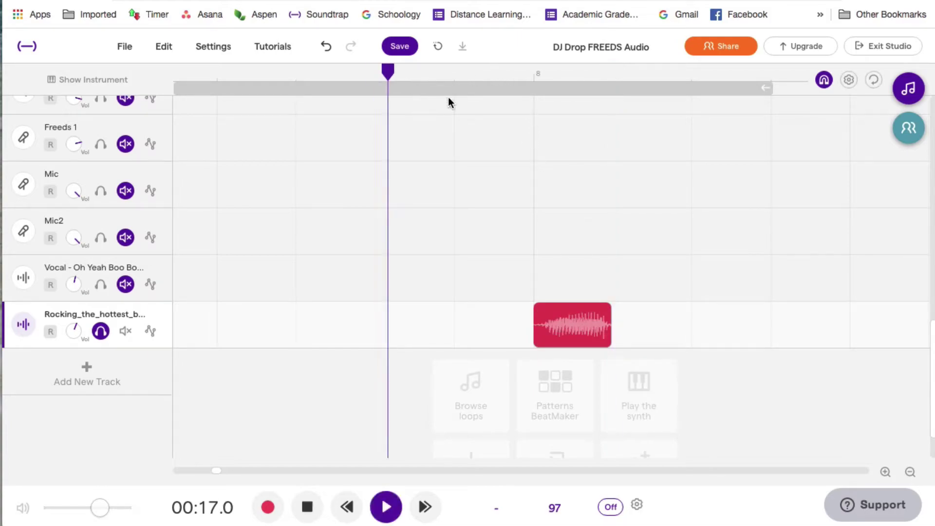
Turn on the metronome and audition the short clip against the click from before bar 8
{"action": "left_click", "coordinate": [611, 506]}
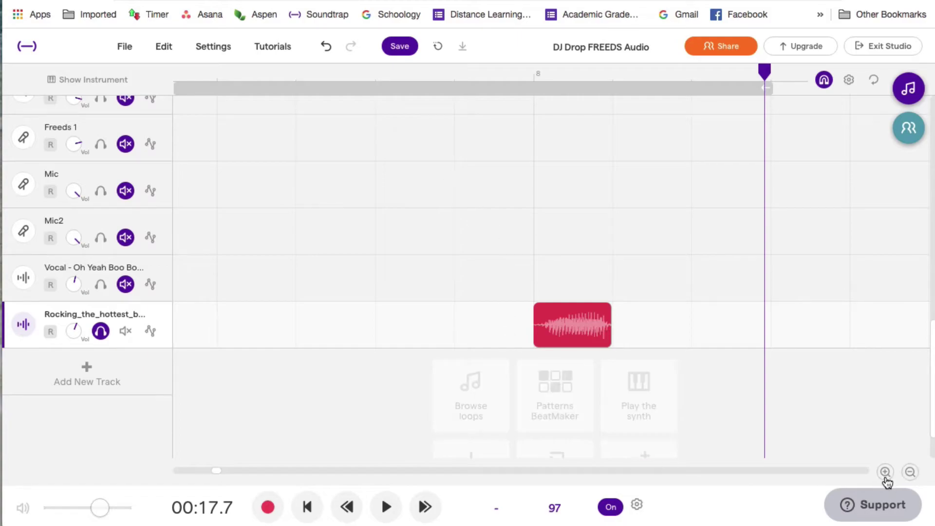
{"action": "left_click", "coordinate": [910, 472]}
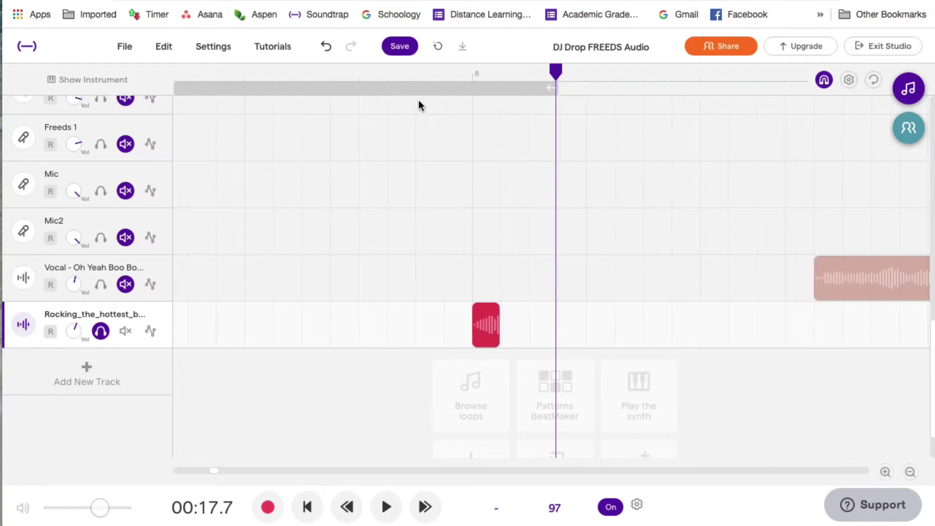
{"action": "left_click", "coordinate": [242, 72]}
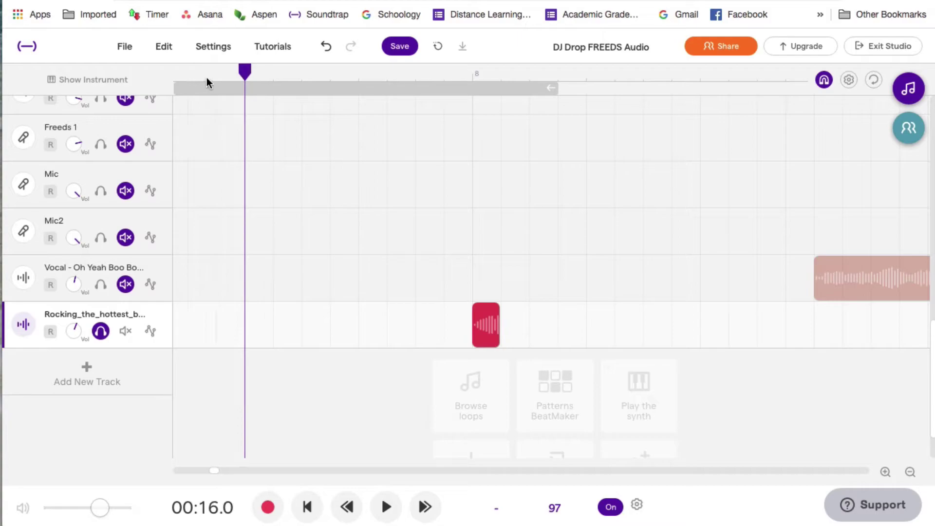
{"action": "key", "text": "space"}
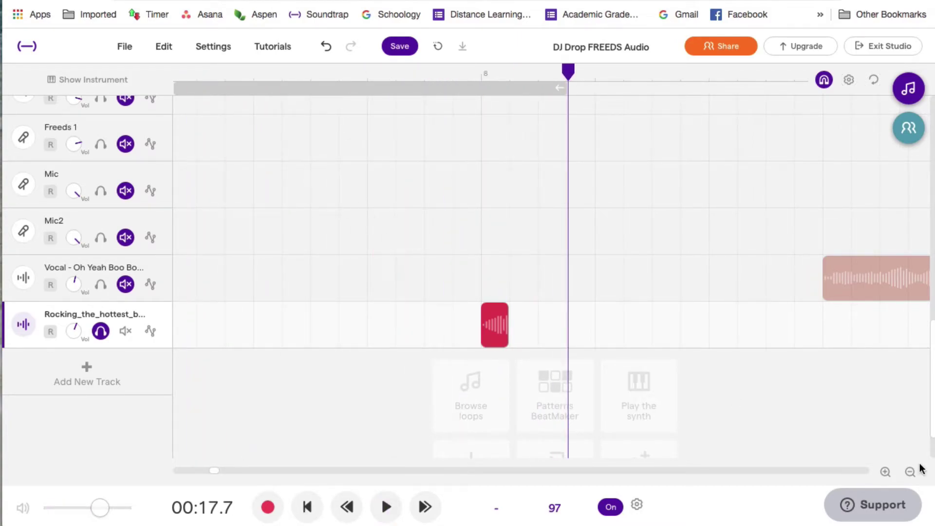
{"action": "left_click", "coordinate": [885, 471]}
{"action": "scroll", "coordinate": [396, 402], "scroll_direction": "right", "scroll_amount": 1}
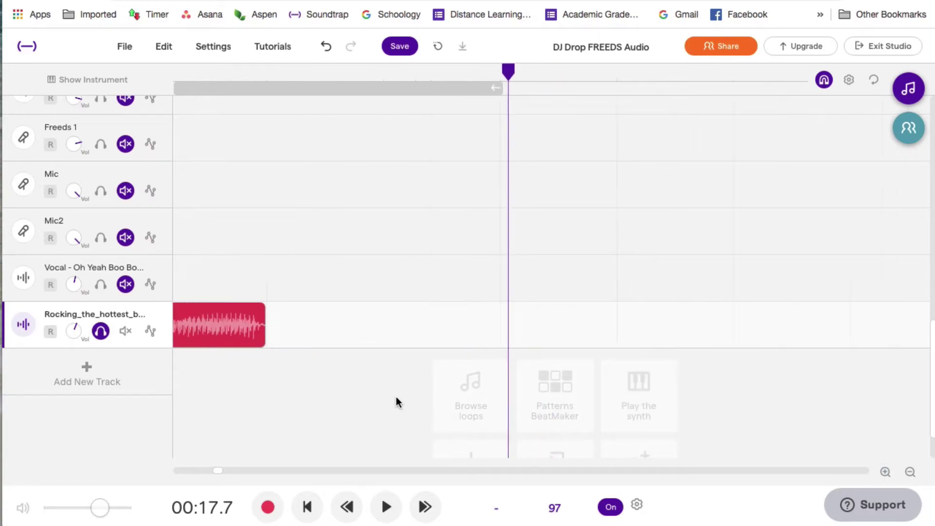
{"action": "scroll", "coordinate": [397, 402], "scroll_direction": "left", "scroll_amount": 3}
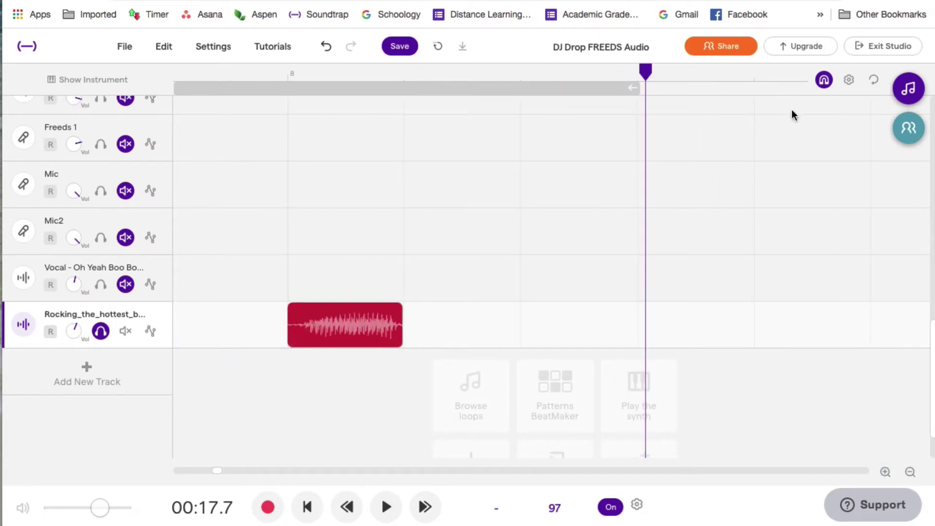
Trim the clip's start, enable snapping, and snap the clip onto the bar 8 grid line
{"action": "left_click_drag", "start_coordinate": [341, 323], "coordinate": [339, 332]}
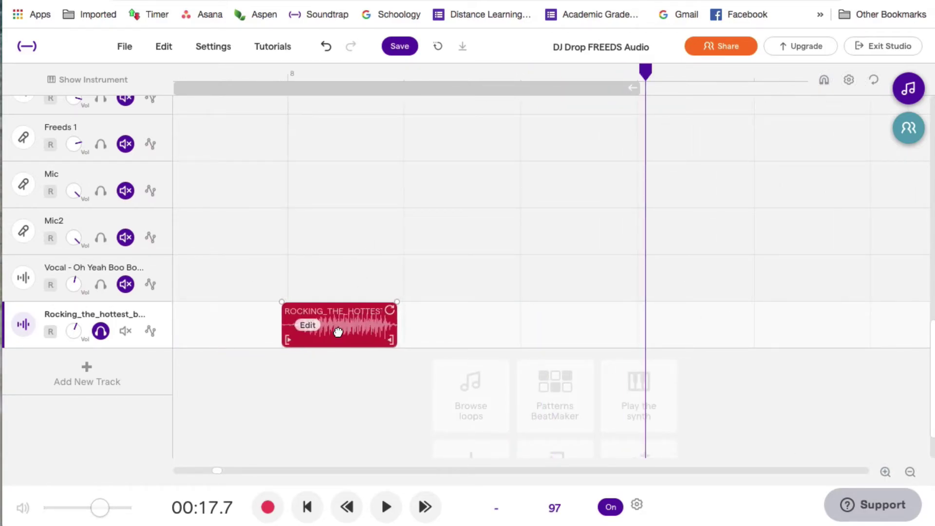
{"action": "left_click_drag", "start_coordinate": [283, 338], "coordinate": [292, 337]}
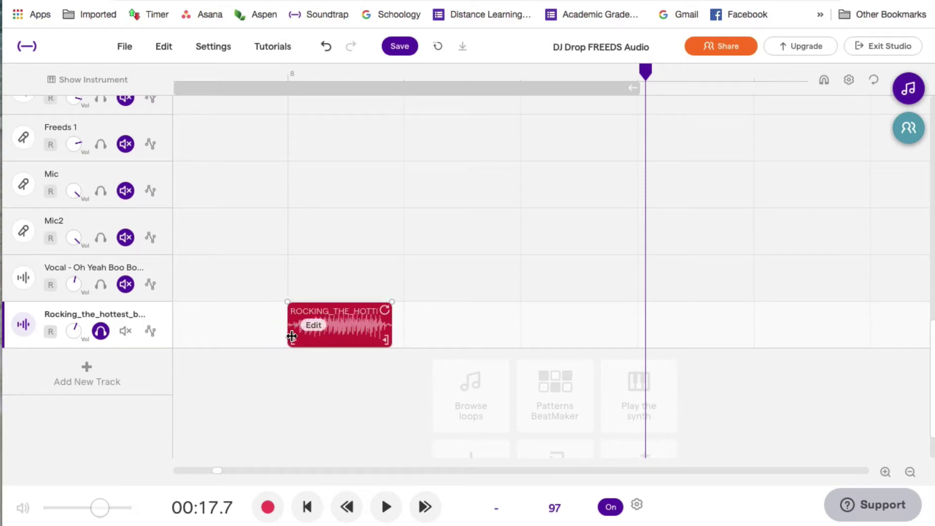
{"action": "left_click", "coordinate": [824, 80]}
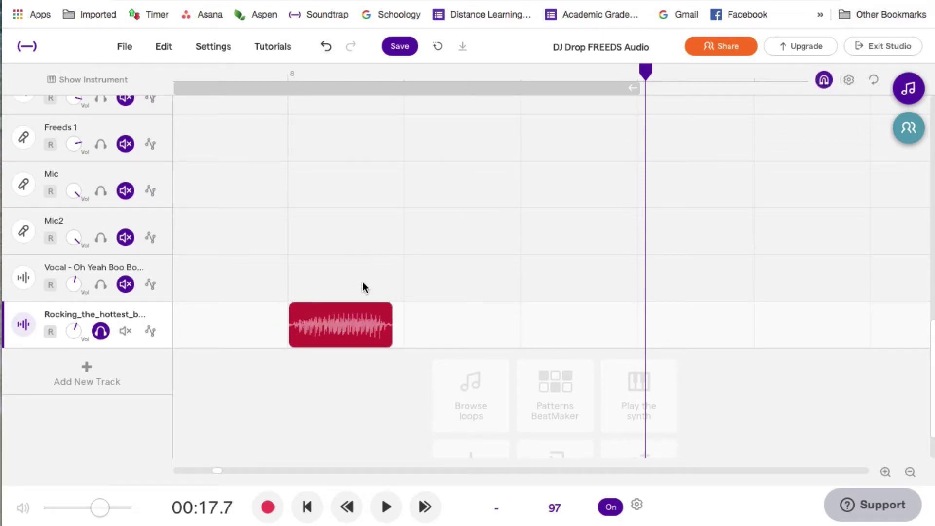
{"action": "left_click_drag", "start_coordinate": [328, 316], "coordinate": [326, 316]}
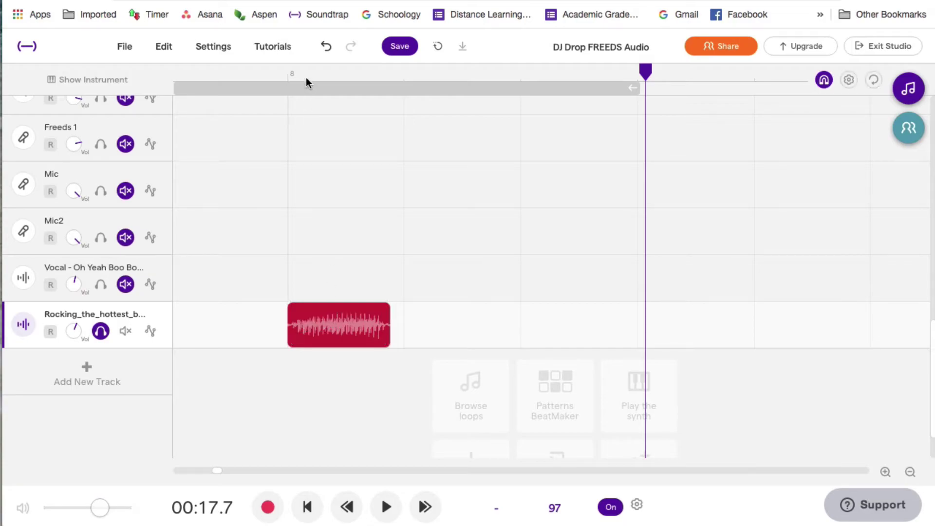
Play back the trimmed clip to check it, then zoom in on its end
{"action": "left_click", "coordinate": [910, 472]}
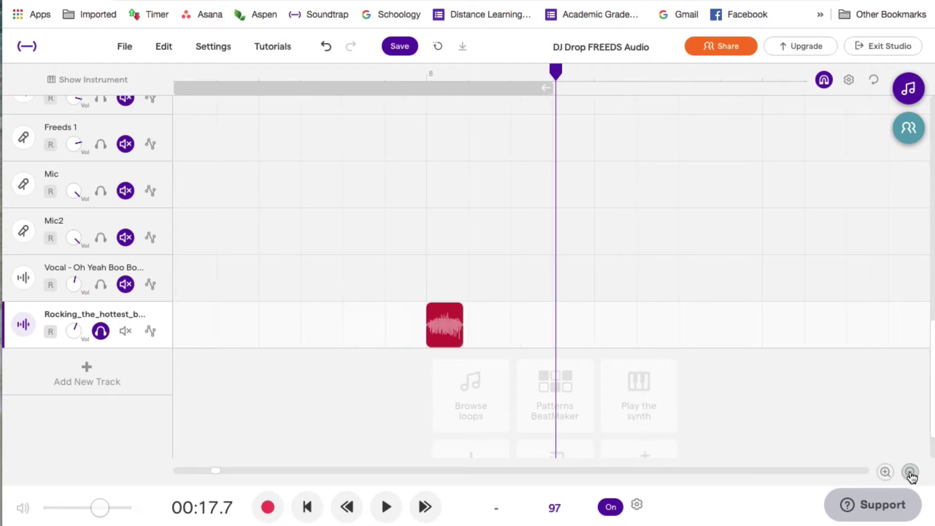
{"action": "left_click", "coordinate": [202, 80]}
{"action": "key", "text": "space"}
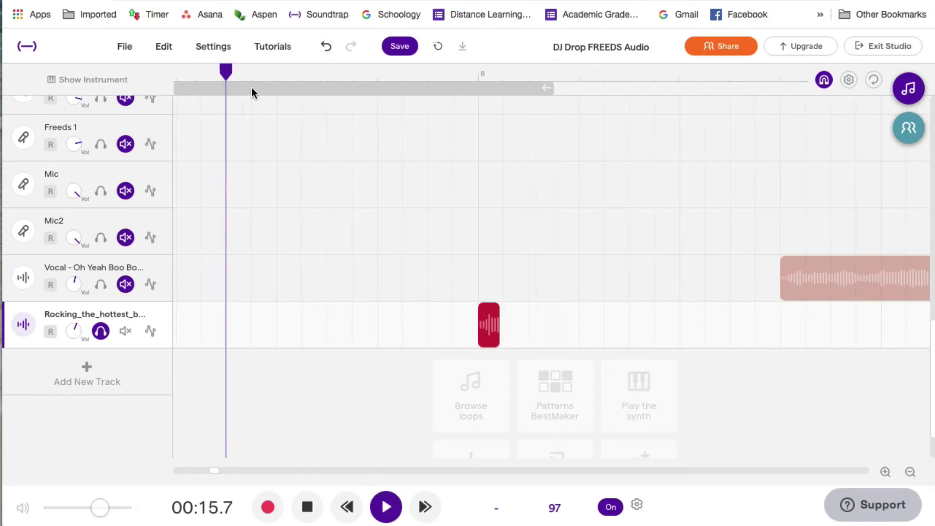
{"action": "key", "text": "space"}
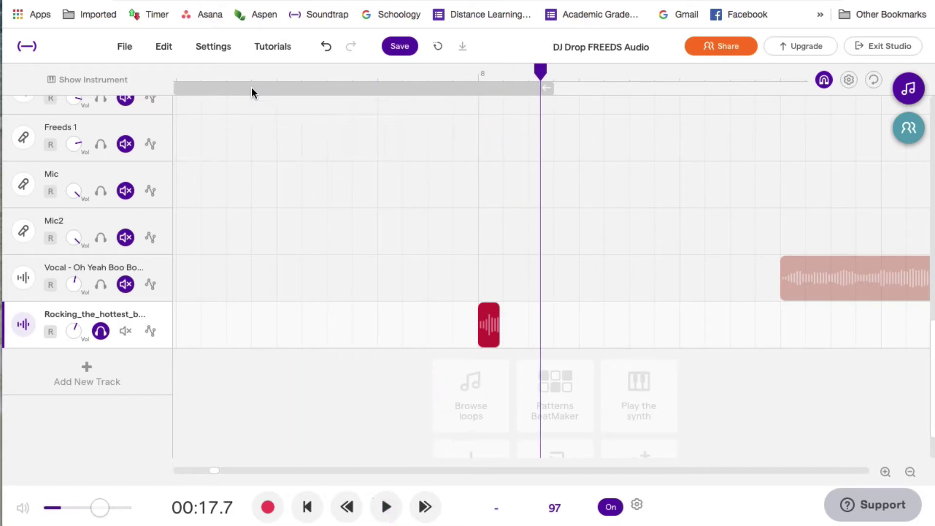
{"action": "left_click", "coordinate": [885, 471]}
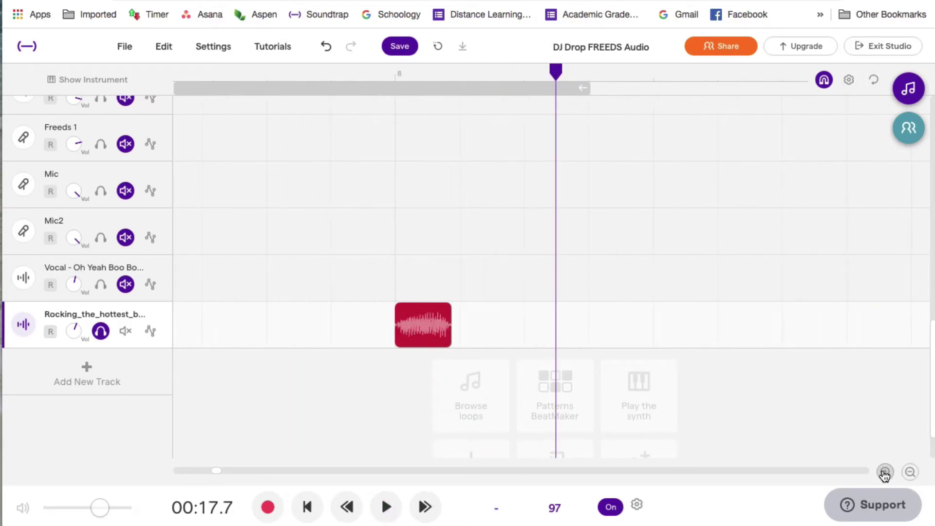
{"action": "mouse_move", "coordinate": [292, 340]}
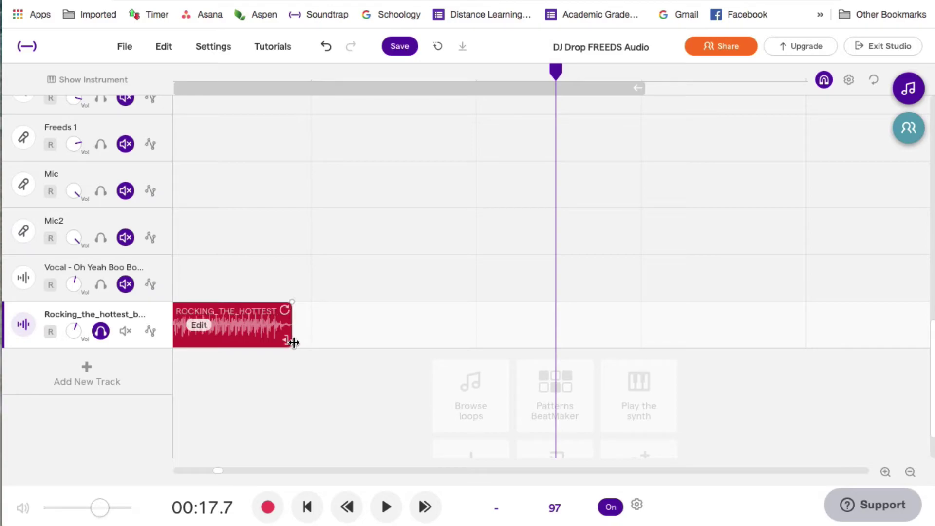
Drag the clip's right edge so it ends exactly on the next grid line
{"action": "left_click_drag", "start_coordinate": [293, 342], "coordinate": [310, 341]}
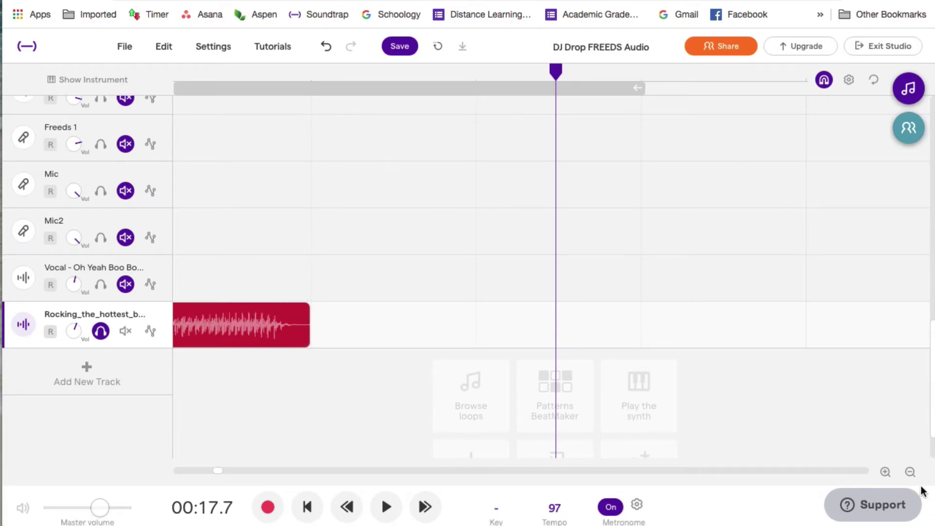
{"action": "left_click", "coordinate": [909, 471]}
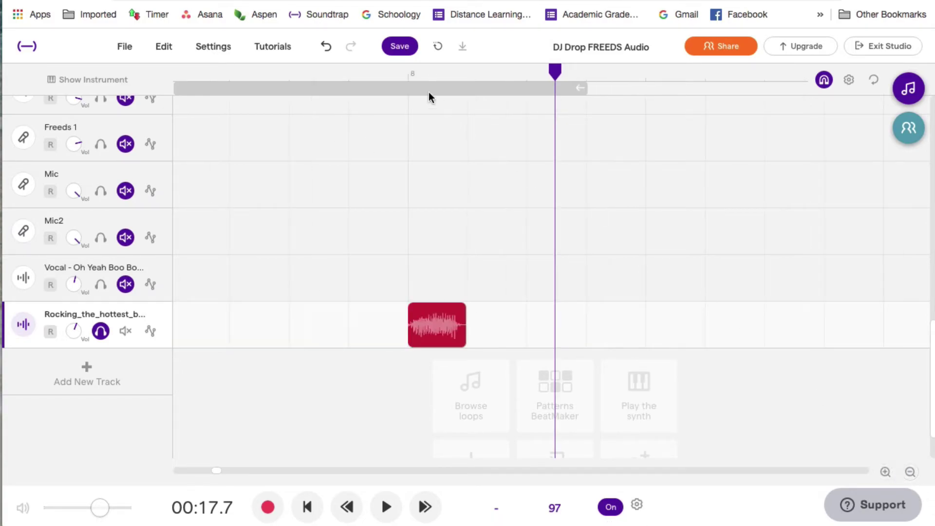
{"action": "left_click", "coordinate": [408, 73]}
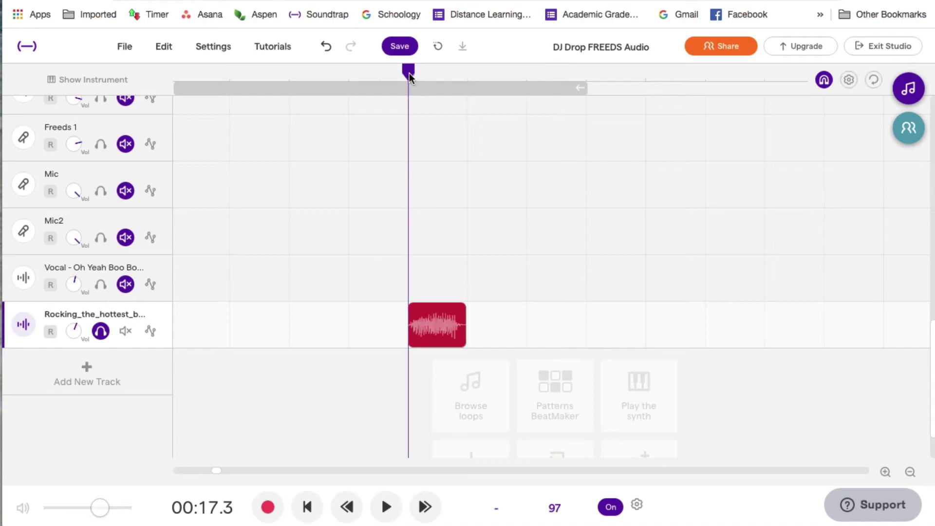
{"action": "left_click", "coordinate": [469, 88]}
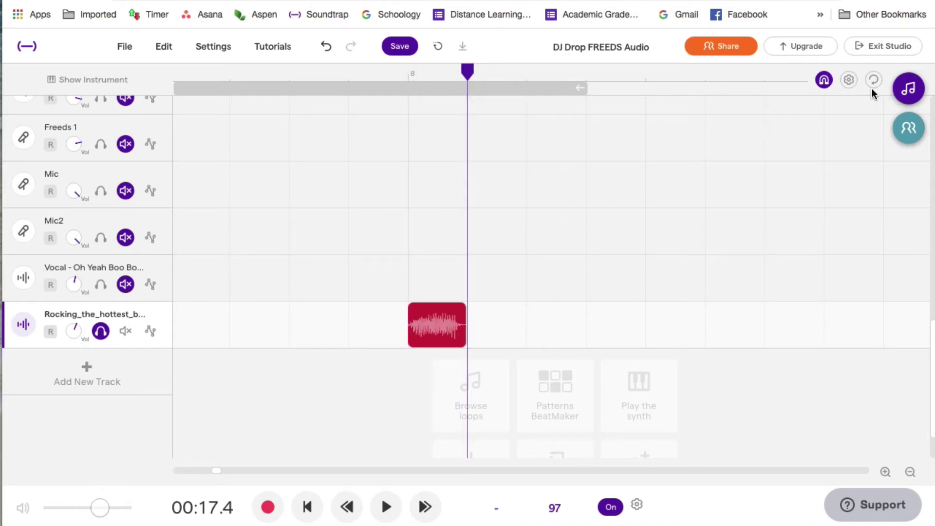
Drag the clip's loop handle to four back-to-back repeats from bar 8 and play the stutter
{"action": "left_click", "coordinate": [848, 81]}
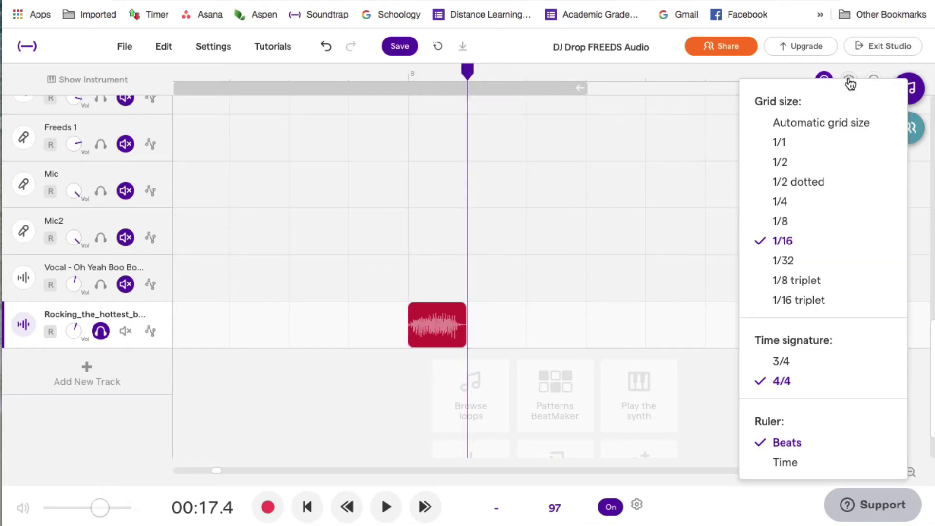
{"action": "left_click", "coordinate": [411, 76]}
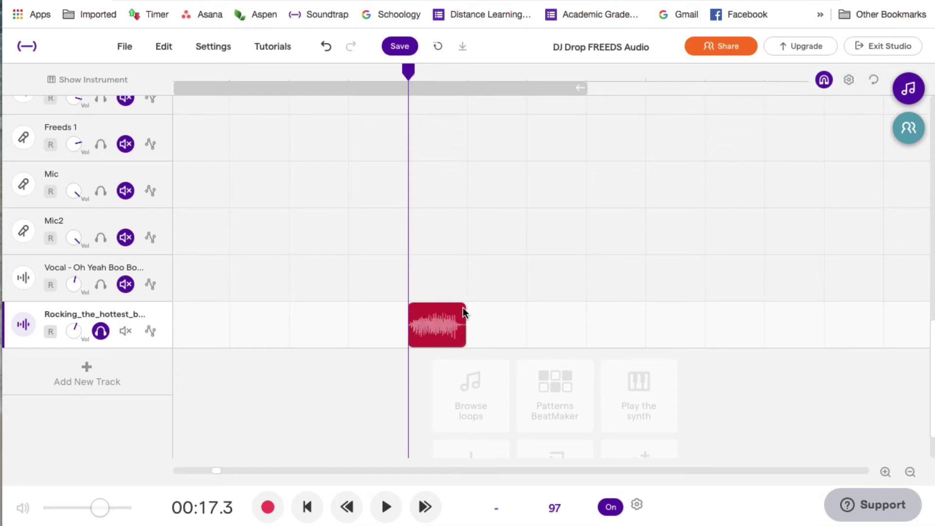
{"action": "mouse_move", "coordinate": [456, 310]}
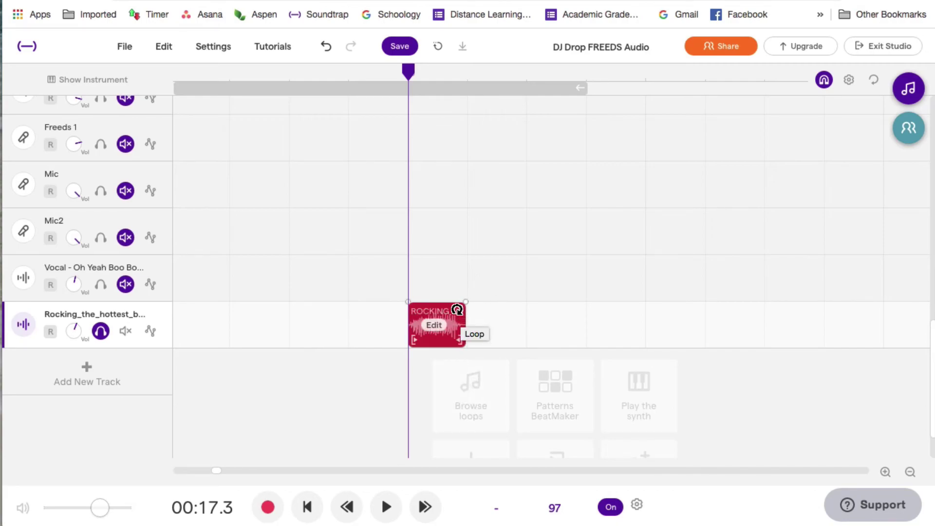
{"action": "left_click_drag", "start_coordinate": [458, 310], "coordinate": [642, 310]}
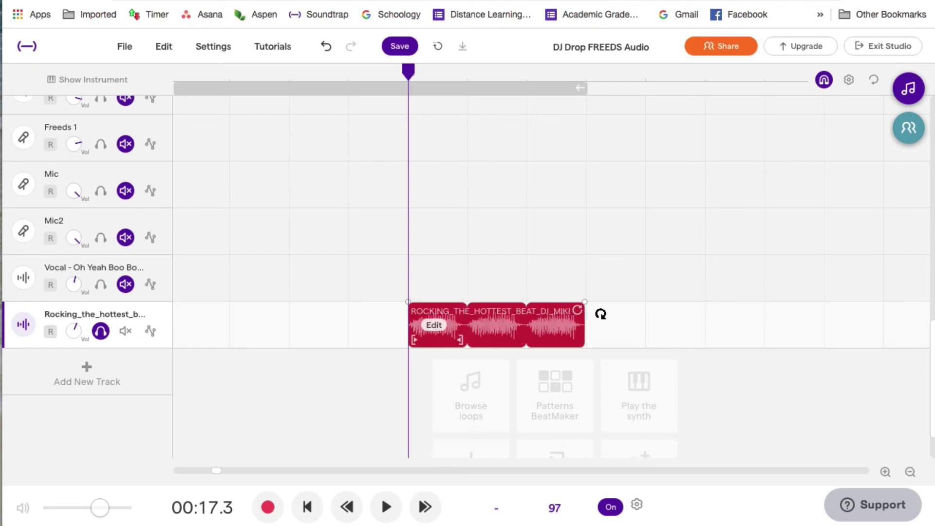
{"action": "left_click", "coordinate": [224, 77]}
{"action": "key", "text": "space"}
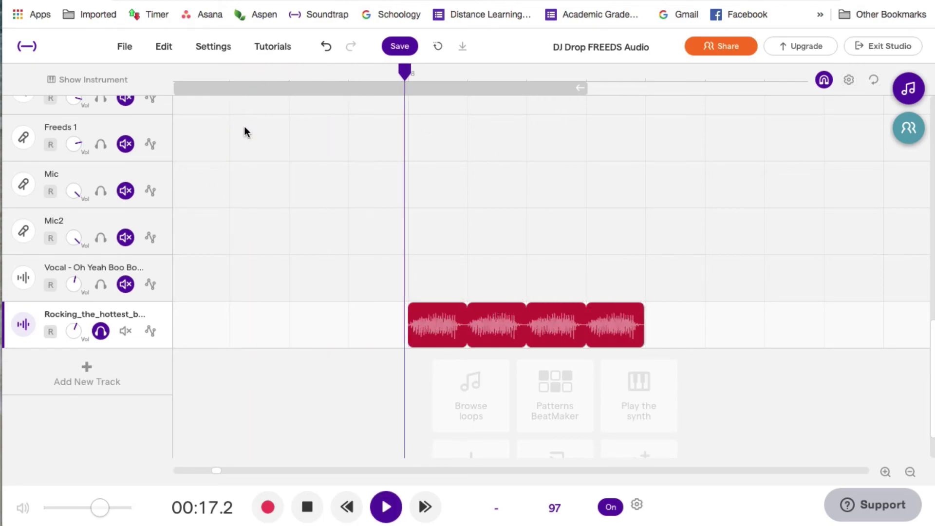
{"action": "key", "text": "space"}
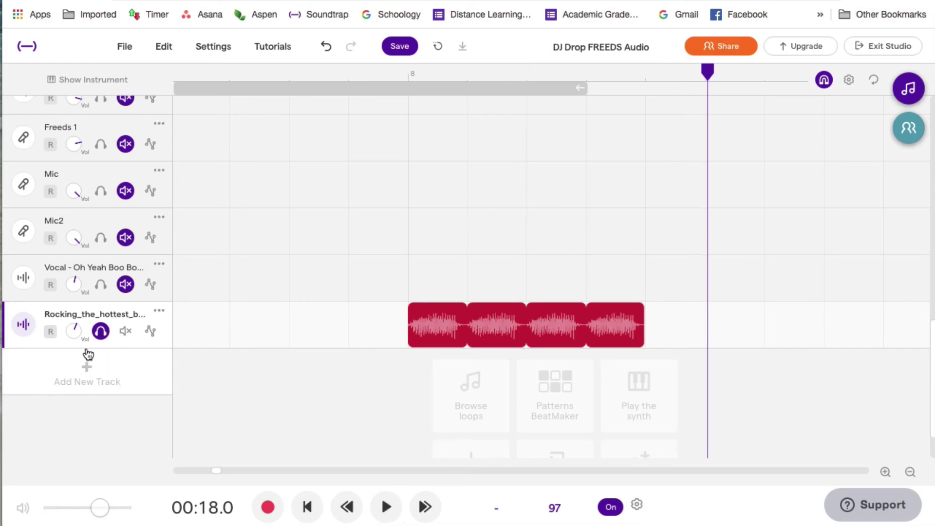
Turn up the Basic Amp Reverb on the Rocking track and play the stutter with reverb
{"action": "left_click", "coordinate": [24, 324]}
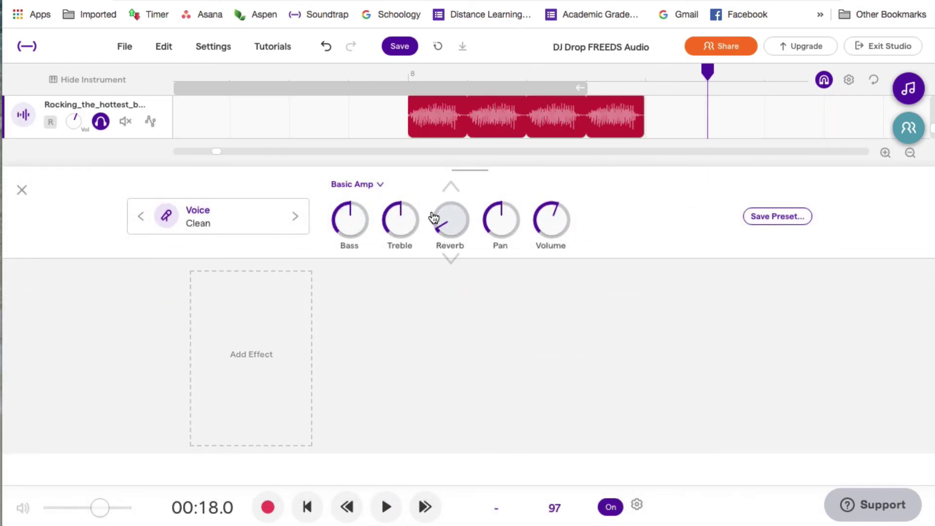
{"action": "left_click", "coordinate": [399, 73]}
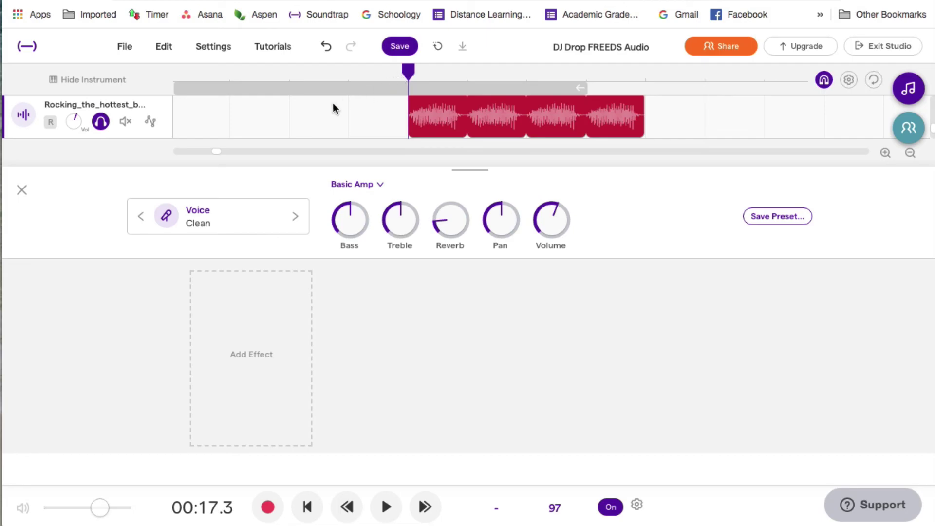
{"action": "left_click", "coordinate": [22, 190]}
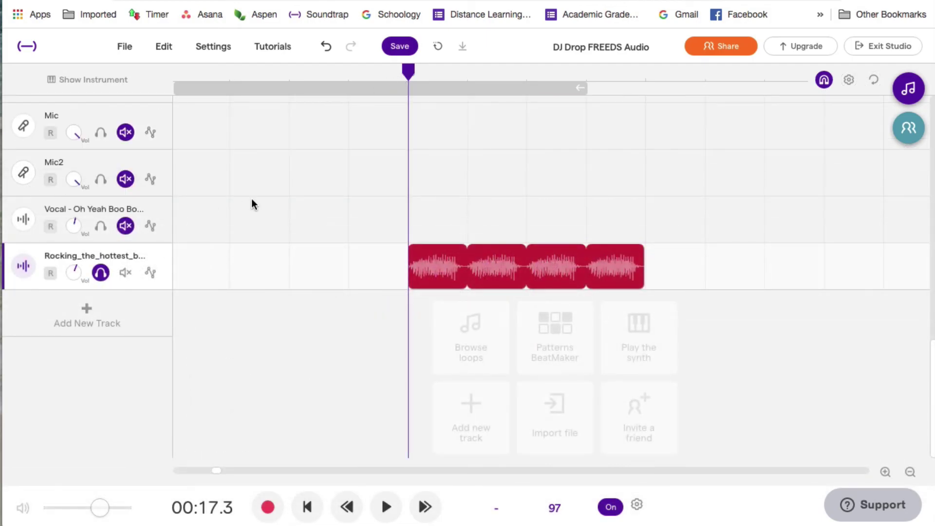
{"action": "key", "text": "space"}
{"action": "key", "text": "space"}
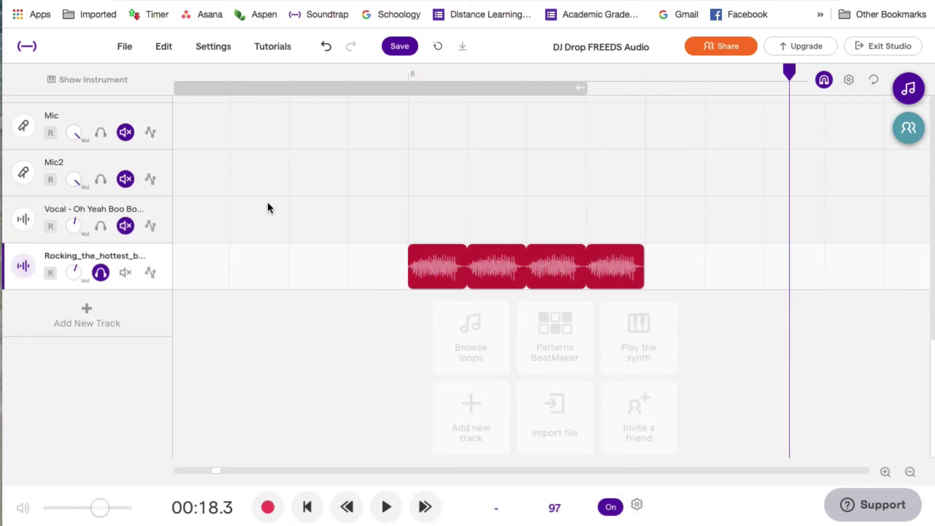